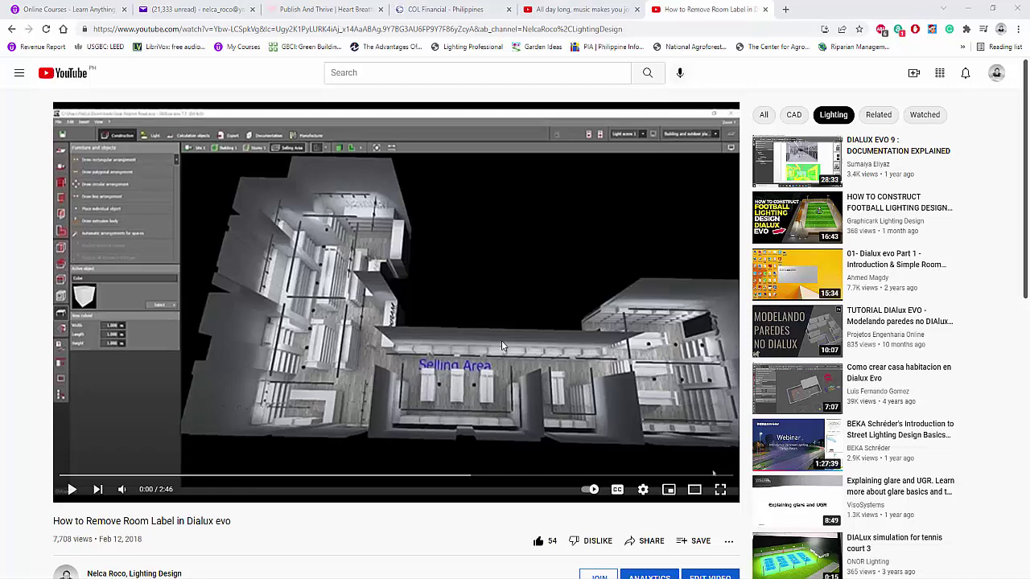
- Read the viewer comment under the room label video about making an imported CAD plan easier to see
scroll(333, 407, down, 3)
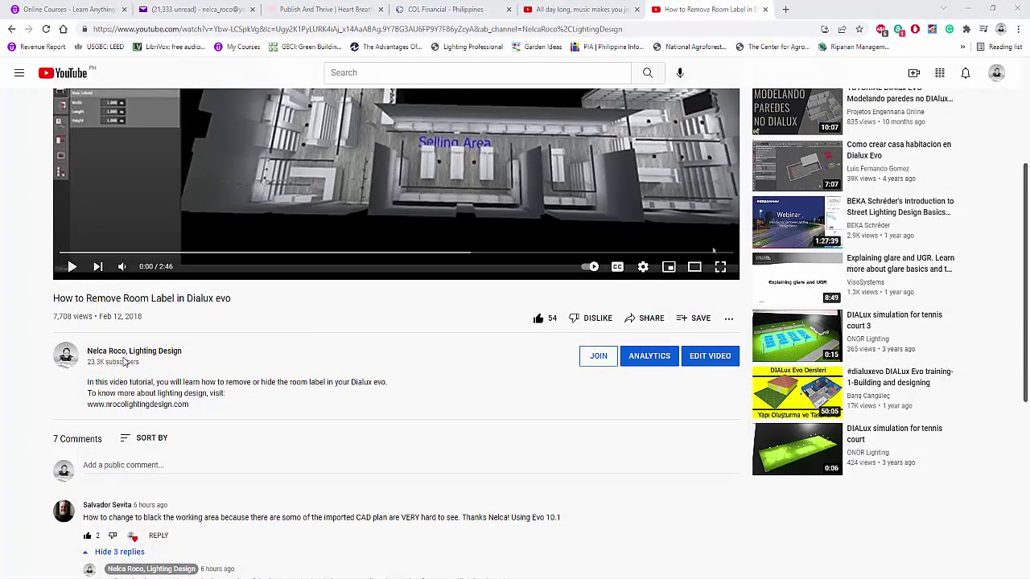
scroll(142, 378, up, 3)
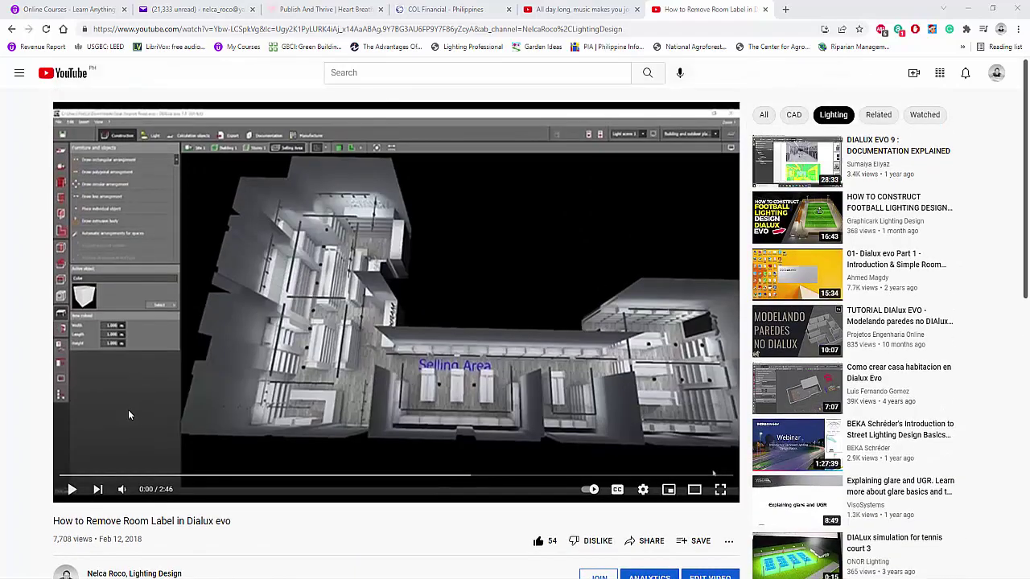
scroll(128, 415, down, 6)
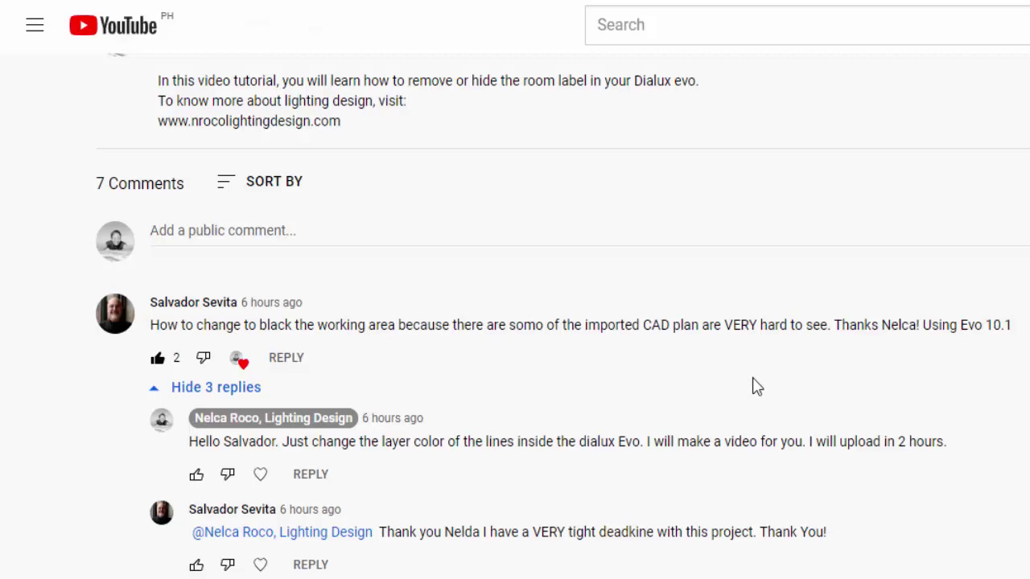
scroll(668, 410, up, 5)
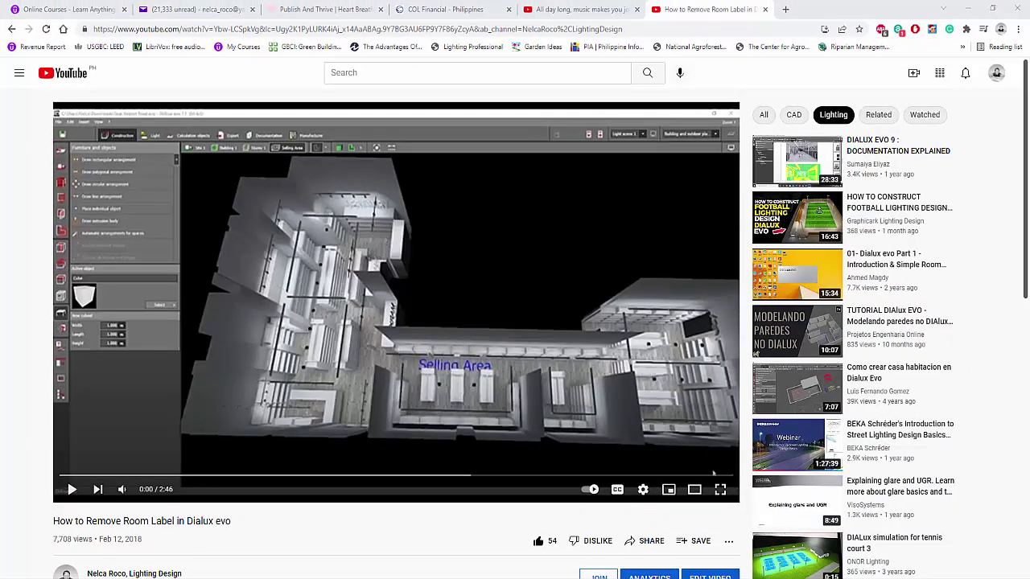
scroll(437, 442, down, 5)
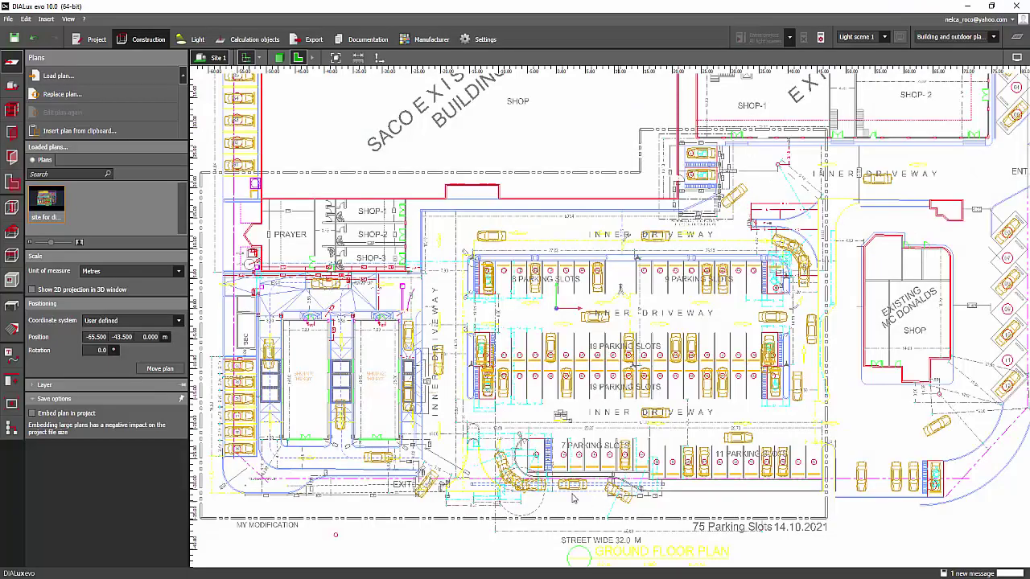
- Switch to DIALux evo, view the whole imported site plan in 2D and in 3D, and return to the floor plan view
scroll(543, 404, down, 3)
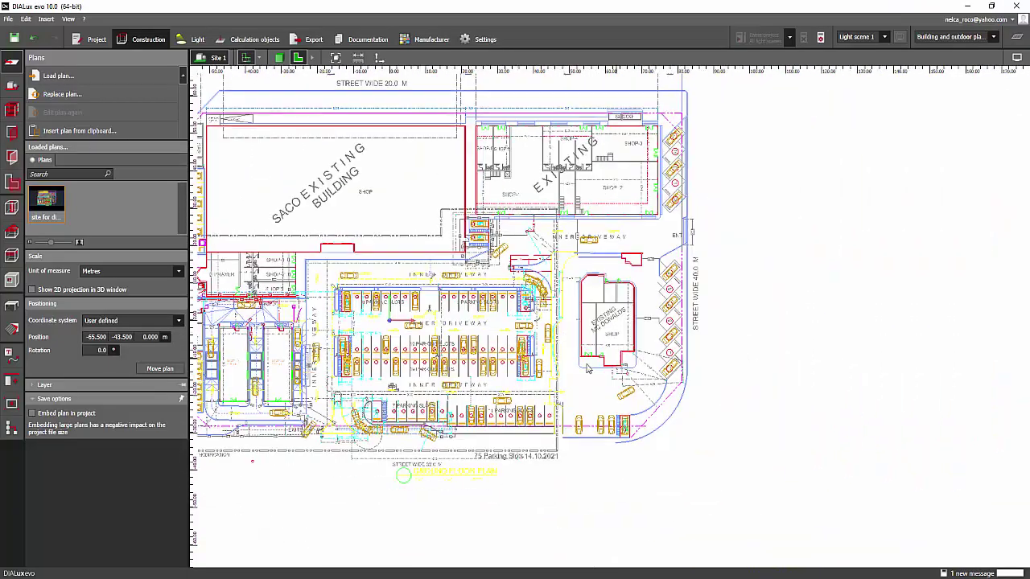
scroll(692, 408, down, 1)
scroll(567, 496, up, 2)
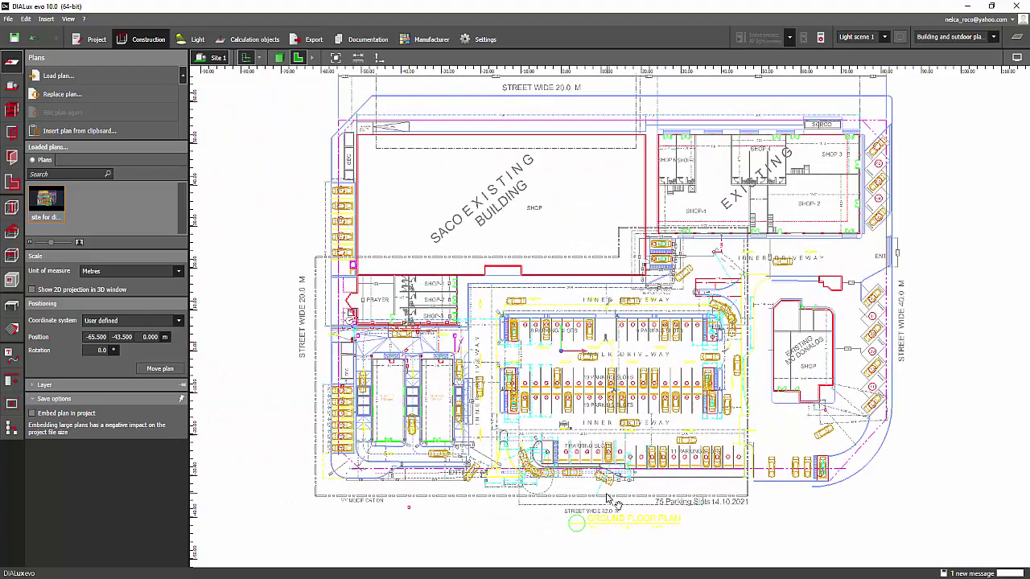
middle_drag(587, 456, 508, 391)
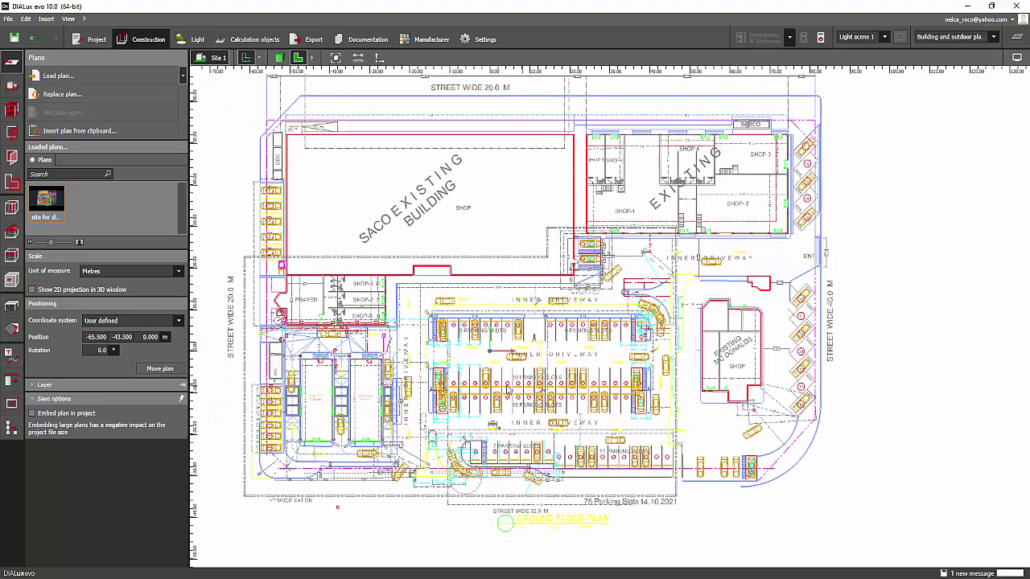
click(278, 58)
right_drag(278, 190, 388, 179)
click(1019, 59)
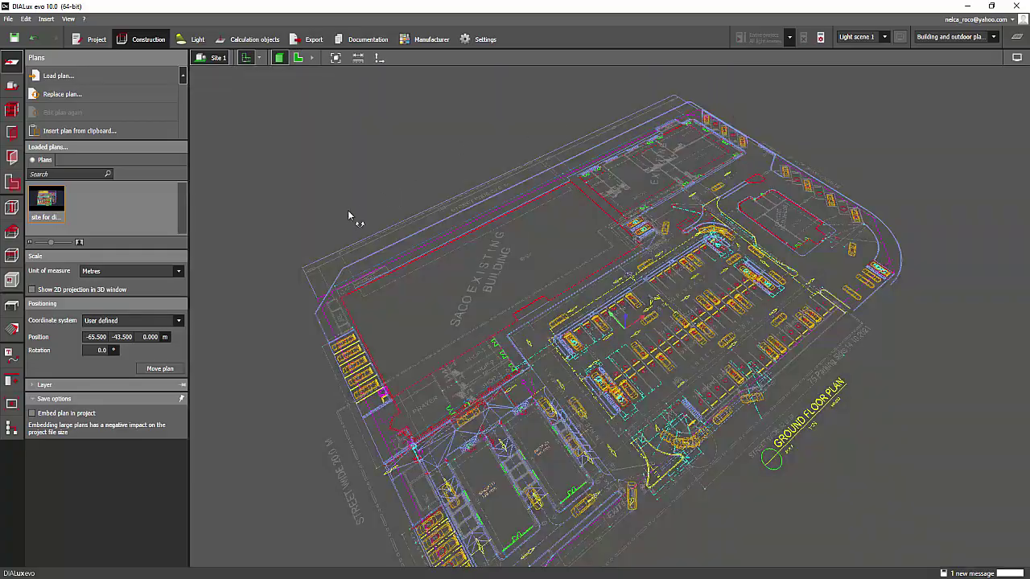
right_drag(348, 211, 443, 235)
click(1017, 58)
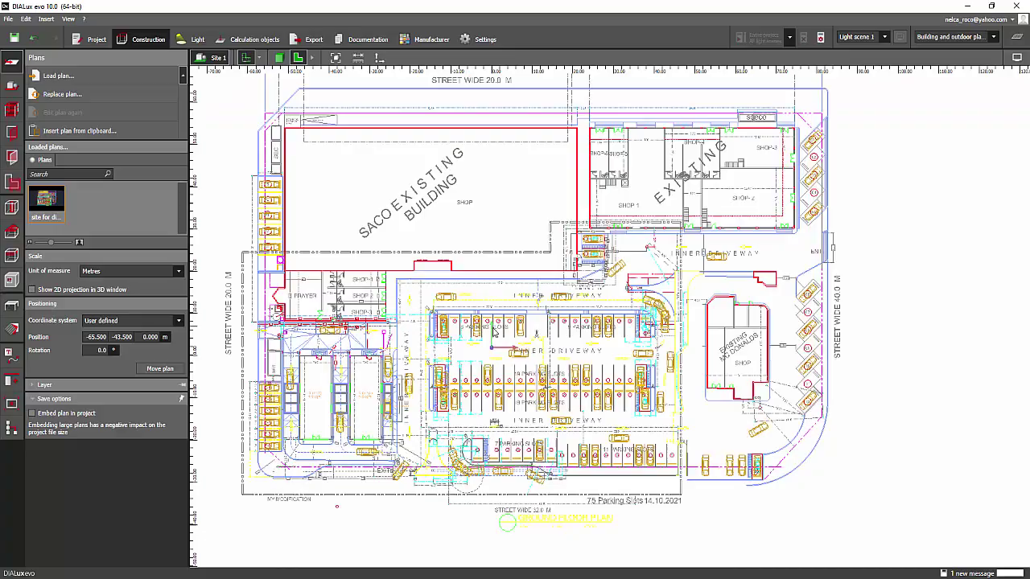
- Examine the coloured linework of the site plan around the parking slots, inner driveways and entrance for legibility
middle_drag(452, 374, 503, 320)
scroll(505, 320, up, 5)
middle_drag(681, 306, 714, 345)
scroll(690, 346, up, 4)
scroll(680, 342, down, 4)
scroll(555, 305, up, 2)
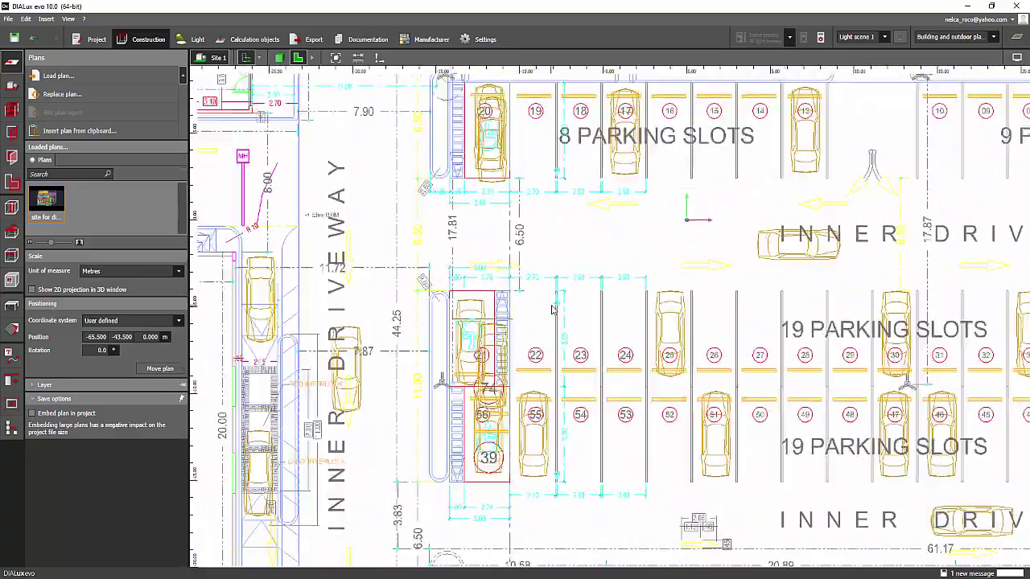
scroll(564, 311, up, 5)
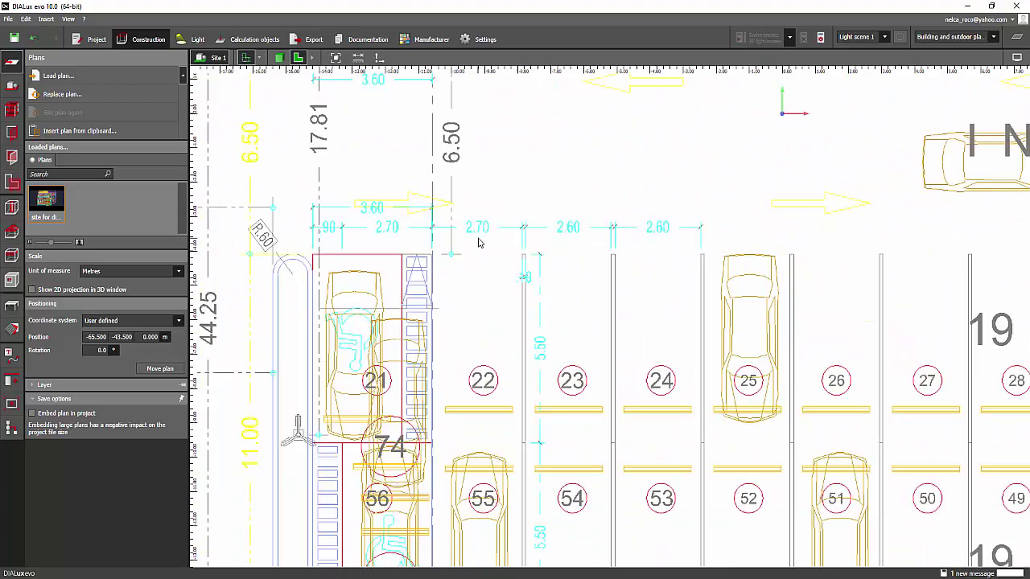
scroll(476, 241, down, 5)
middle_drag(485, 253, 668, 116)
scroll(594, 376, up, 2)
middle_drag(595, 403, 513, 160)
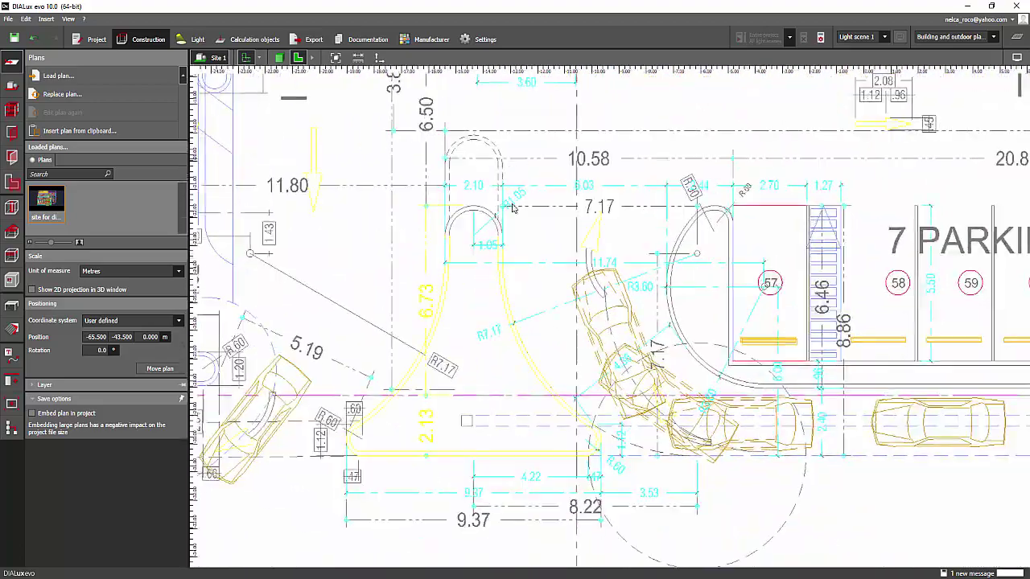
scroll(505, 371, up, 2)
scroll(512, 365, down, 7)
scroll(532, 295, down, 3)
middle_drag(573, 276, 486, 430)
middle_drag(515, 367, 499, 397)
scroll(495, 459, down, 2)
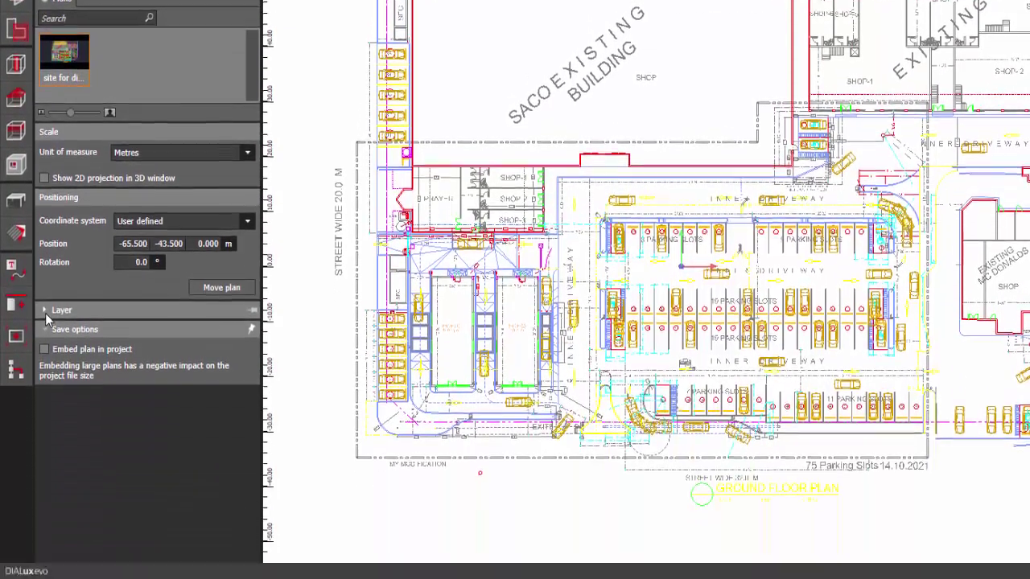
- Show the imported plan's layer list and recolour all of its layers dark grey, starting from the _B-LABEL layer
click(45, 497)
click(93, 348)
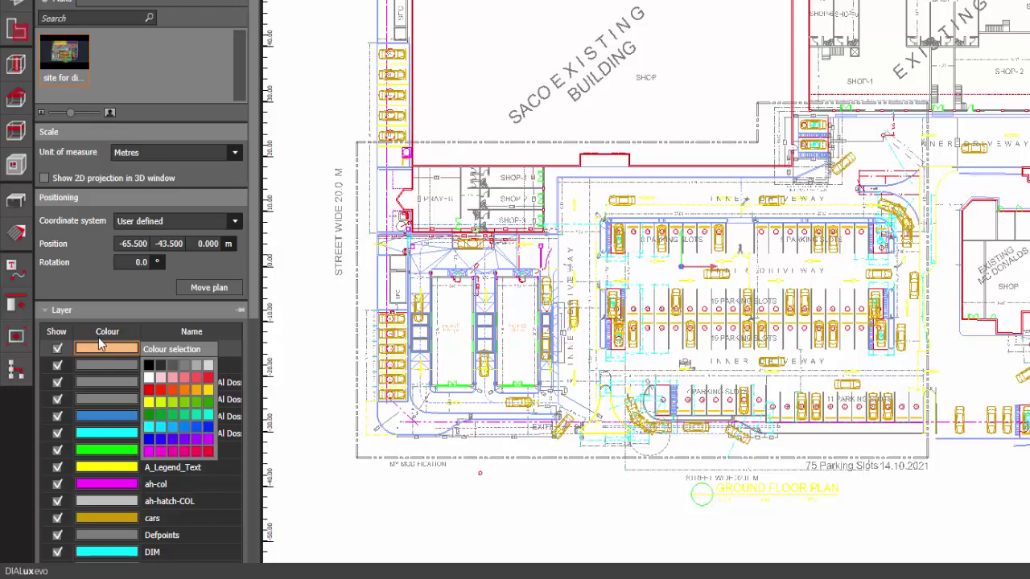
click(171, 370)
scroll(604, 290, up, 10)
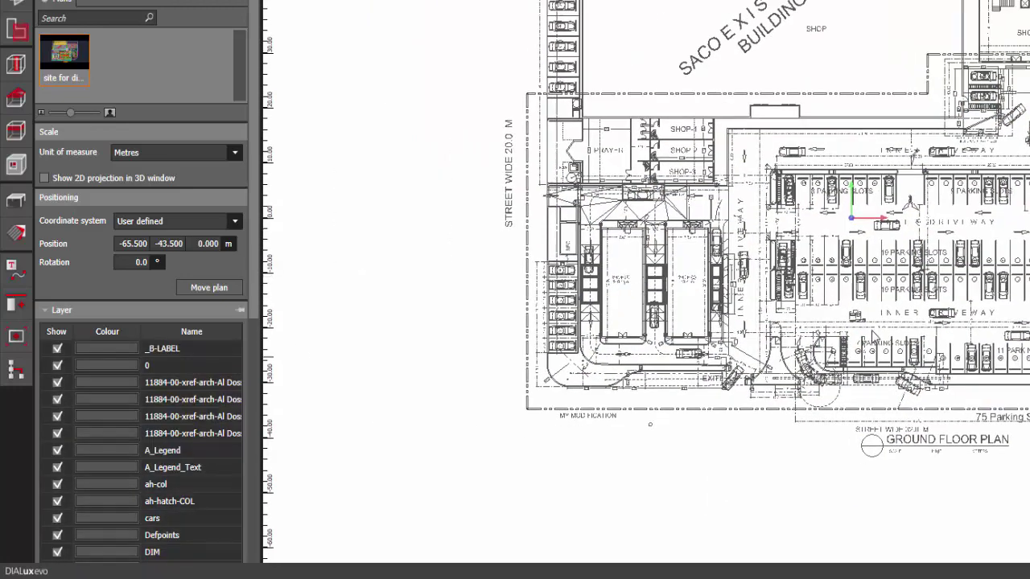
scroll(856, 278, down, 3)
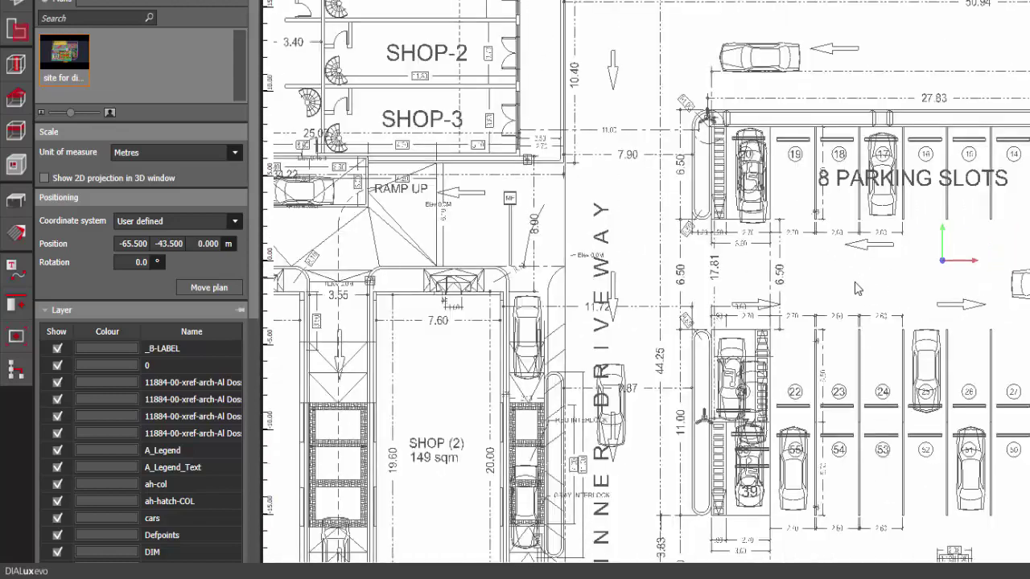
middle_drag(649, 318, 756, 273)
middle_drag(617, 359, 801, 231)
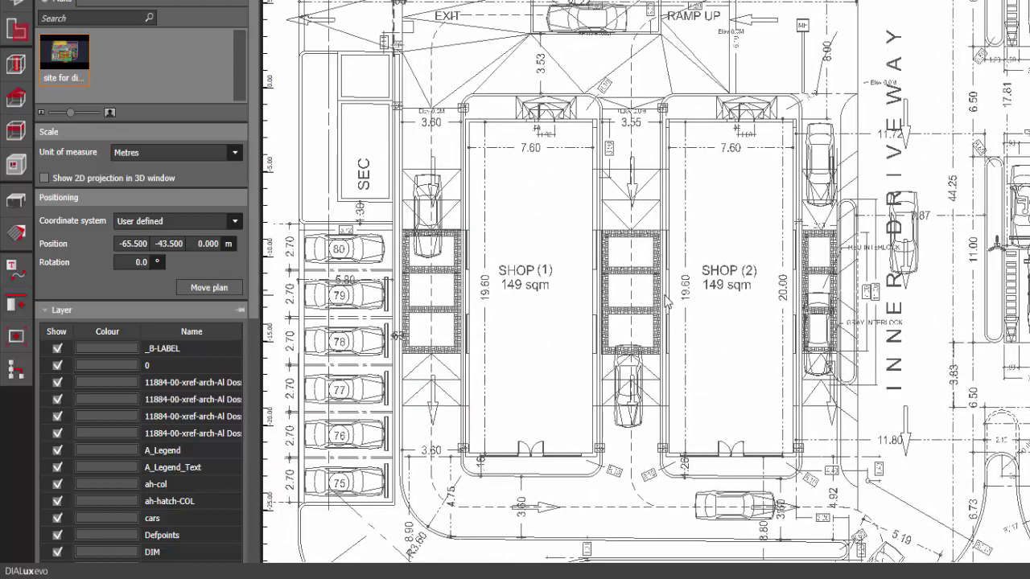
middle_drag(668, 302, 603, 350)
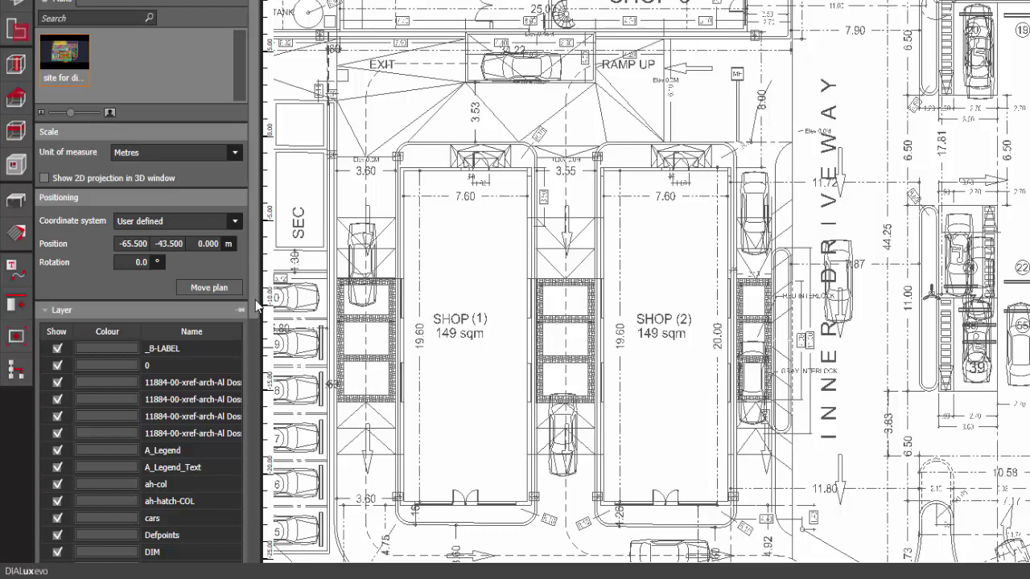
- Reset the colours of all the plan's layers to the imported originals
drag(256, 305, 240, 563)
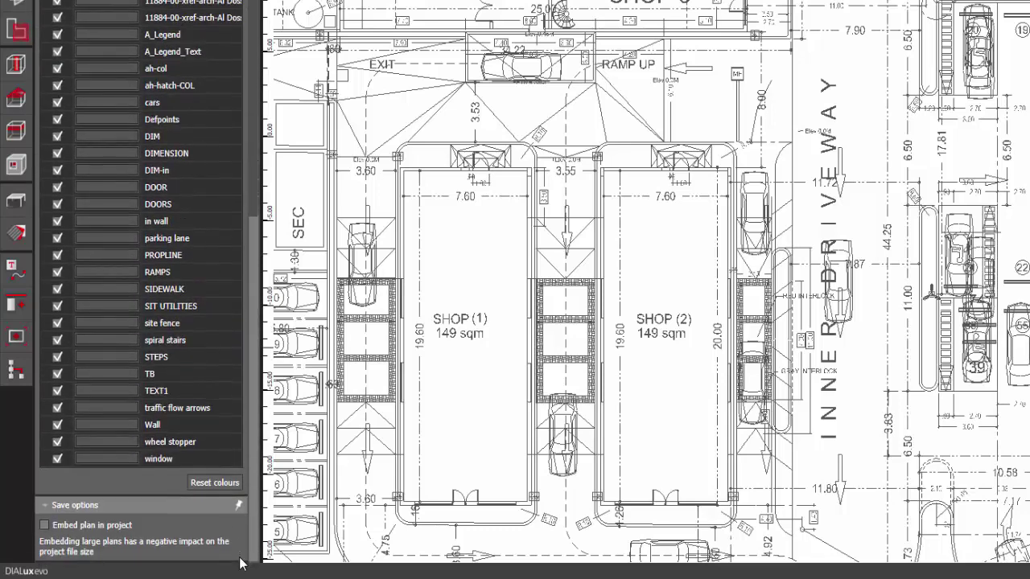
click(213, 486)
scroll(611, 362, up, 3)
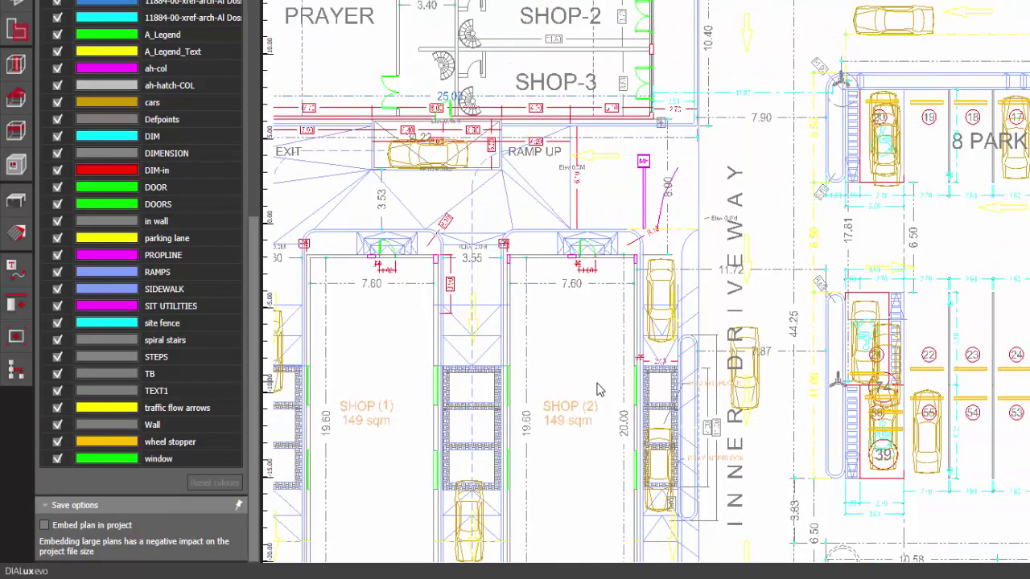
scroll(707, 372, down, 2)
scroll(680, 326, up, 3)
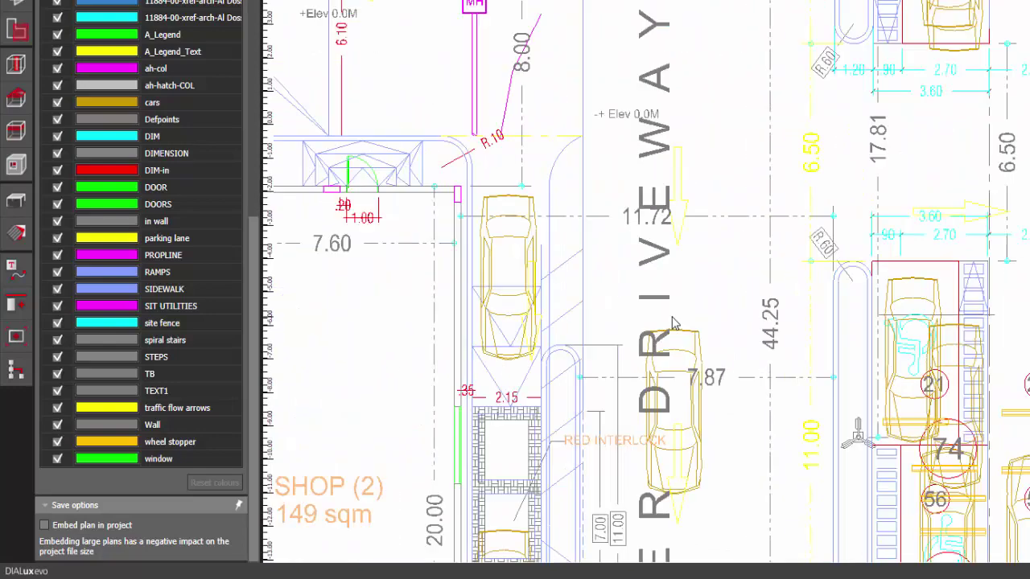
- Hide the RAMPS, SIDEWALK and site fence layers of the imported plan
click(56, 272)
click(57, 289)
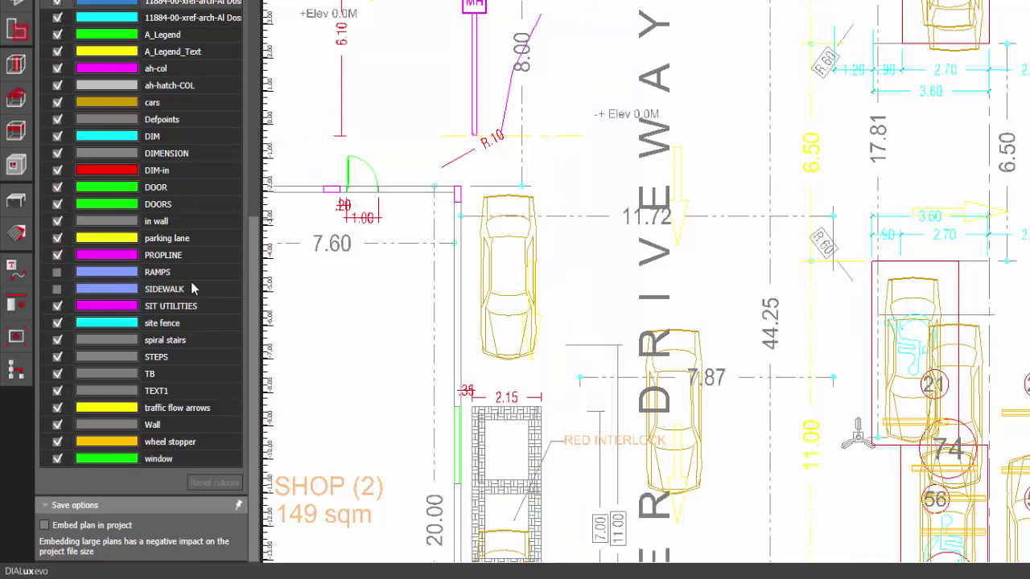
click(57, 324)
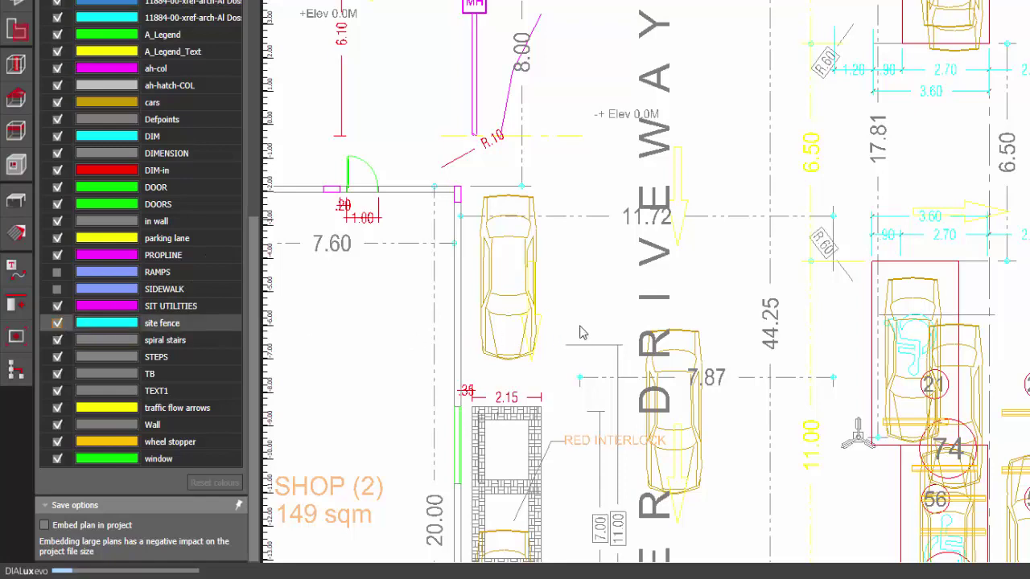
middle_drag(335, 26, 350, 260)
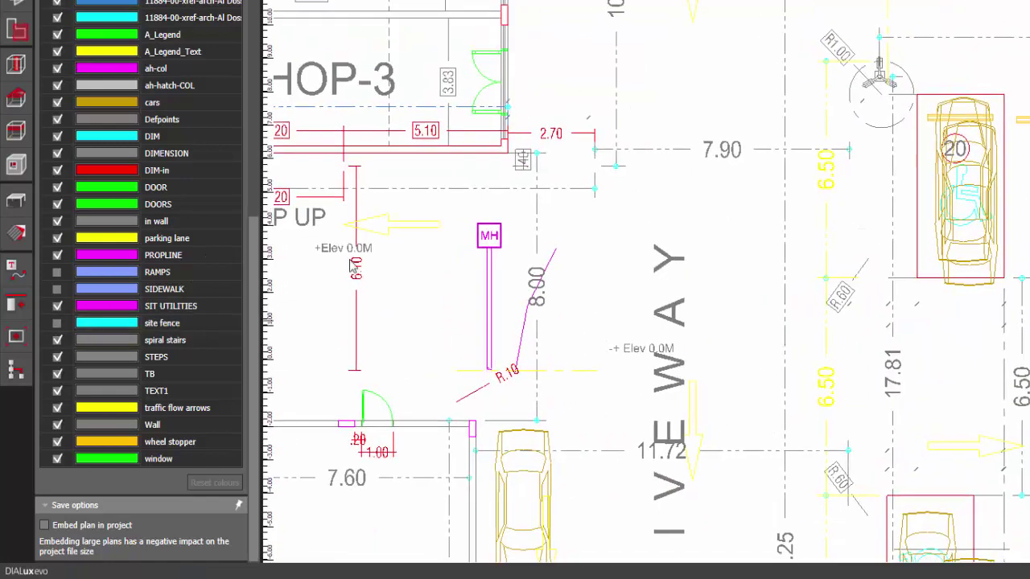
- Hide the DIM layer and check the parking slots and driveways on the plan
click(57, 135)
middle_drag(744, 48, 558, 301)
scroll(574, 104, down, 6)
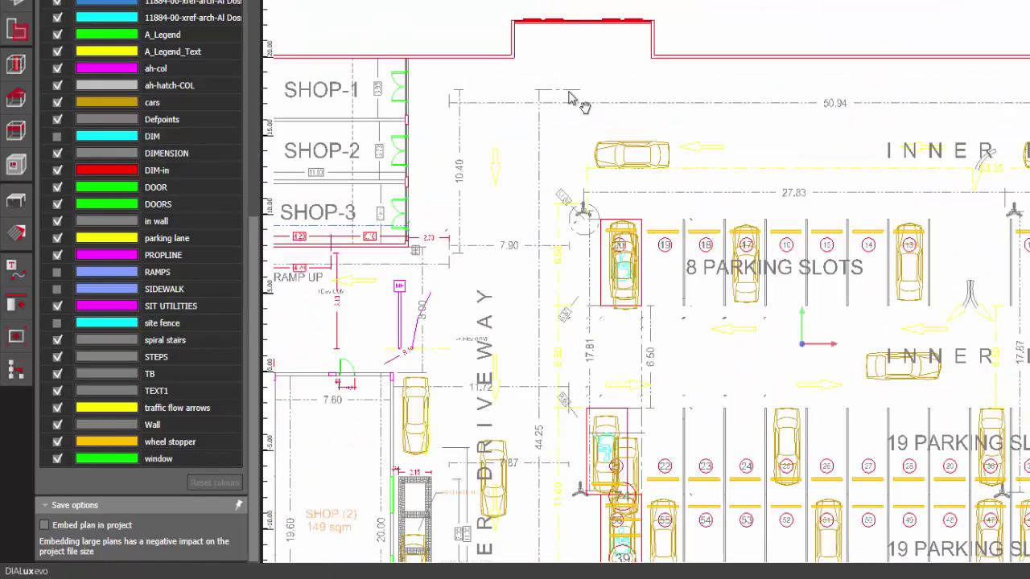
scroll(748, 264, up, 4)
middle_drag(714, 276, 727, 189)
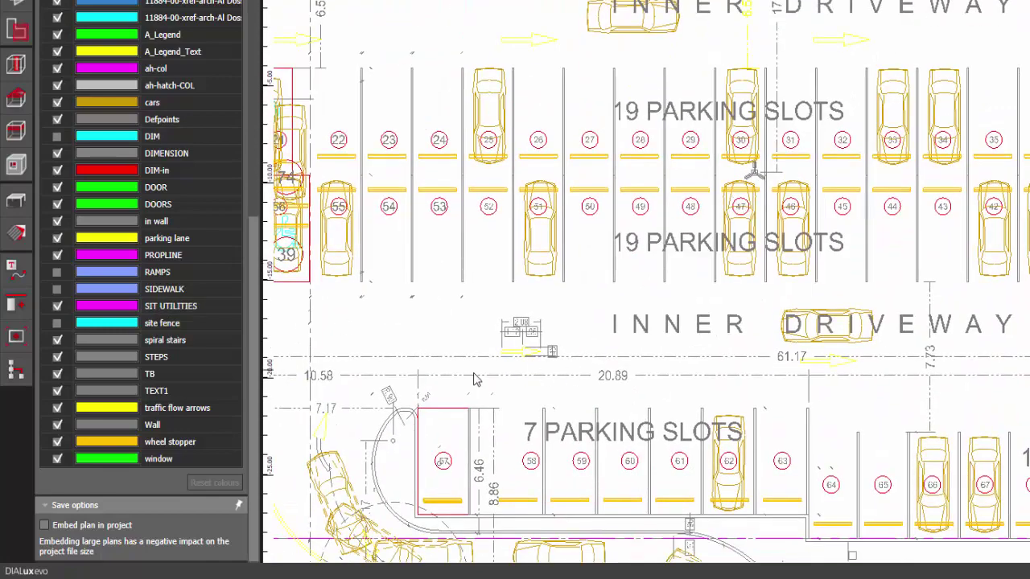
middle_drag(474, 378, 634, 258)
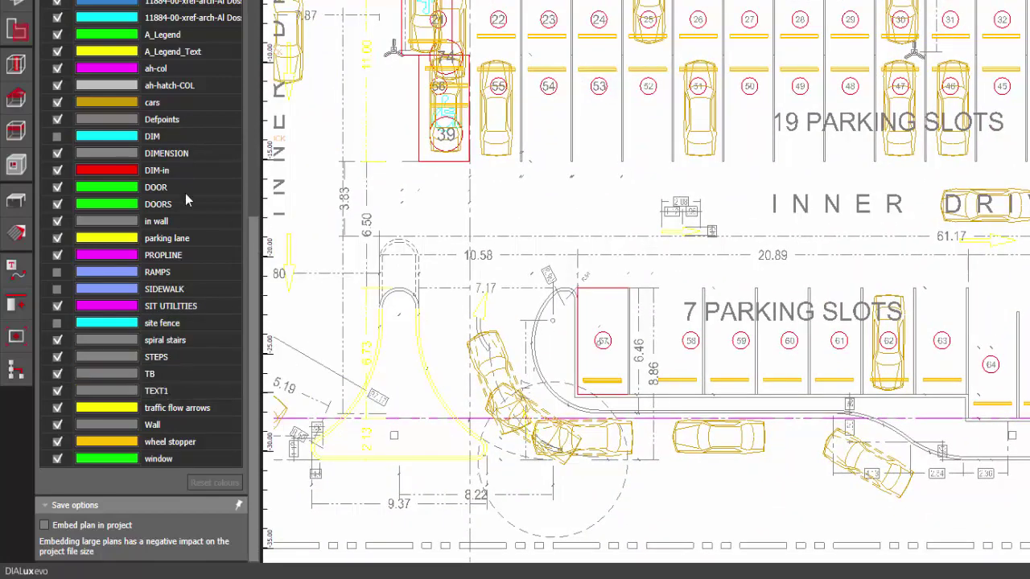
- Hide the DIM-in layer and check the slot numbers and remaining dimensions around the parking area
click(57, 170)
middle_drag(535, 332, 651, 206)
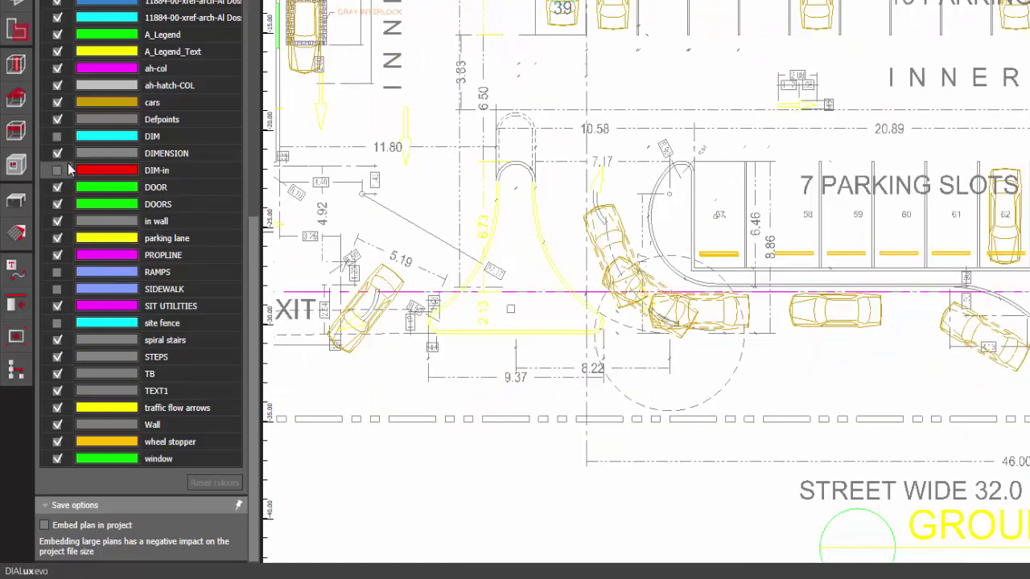
click(64, 156)
middle_drag(681, 264, 680, 464)
scroll(681, 463, down, 2)
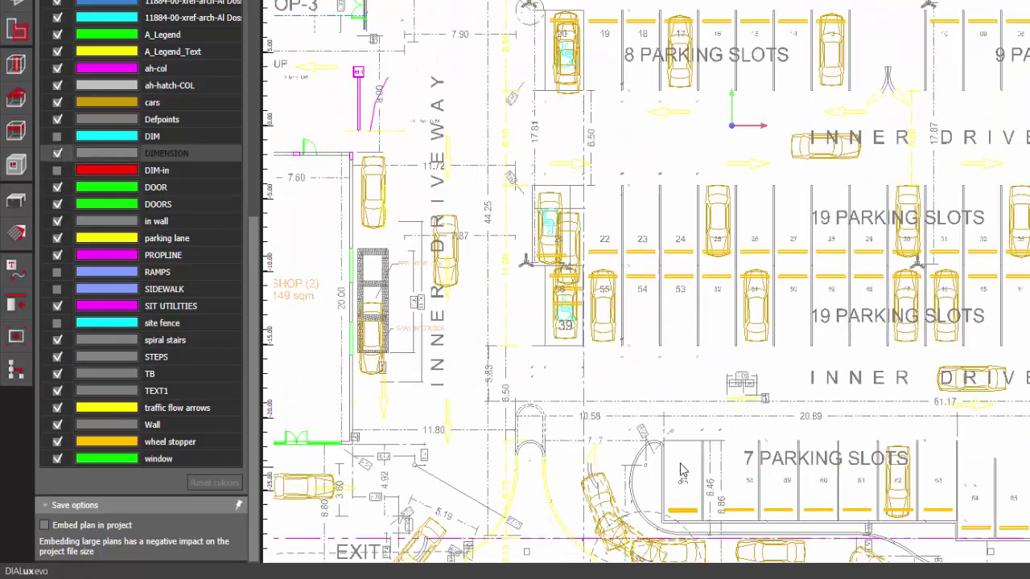
scroll(680, 465, down, 1)
middle_drag(573, 359, 631, 292)
middle_drag(740, 346, 510, 419)
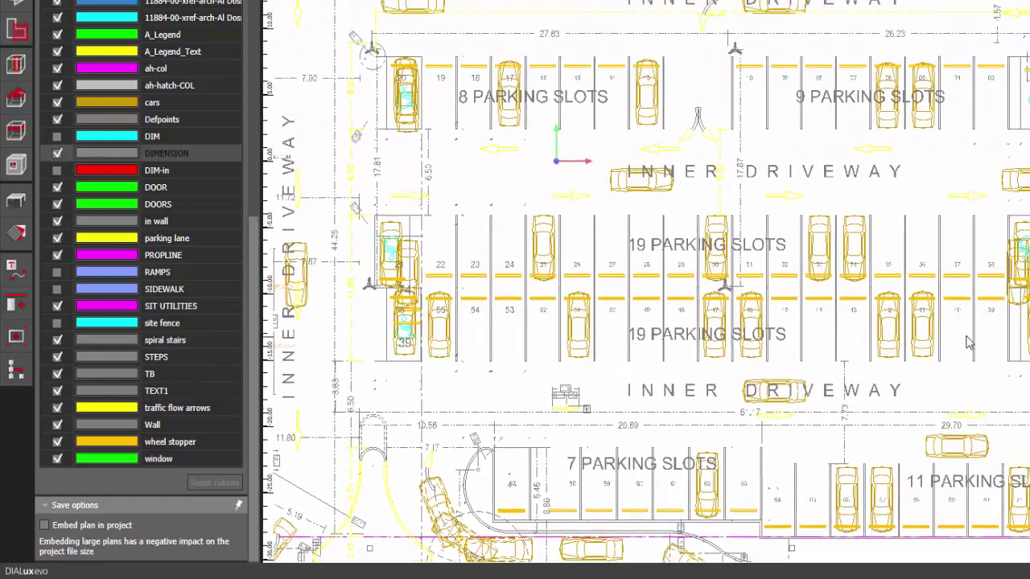
- Recolour all of the plan's layers blue through the SIT UTILITIES layer's colour and check the linework
middle_drag(967, 336, 628, 483)
scroll(723, 218, up, 3)
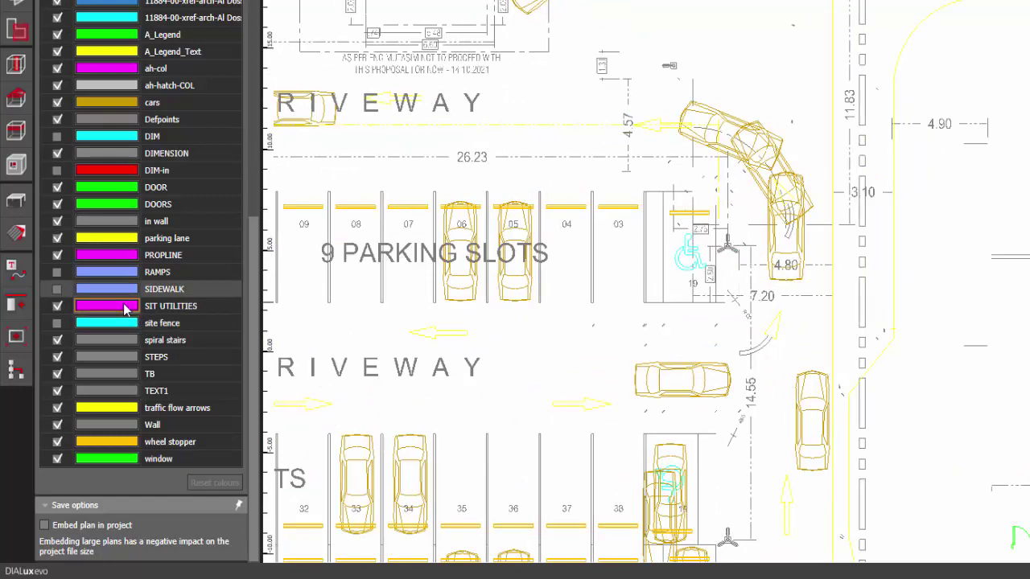
click(125, 308)
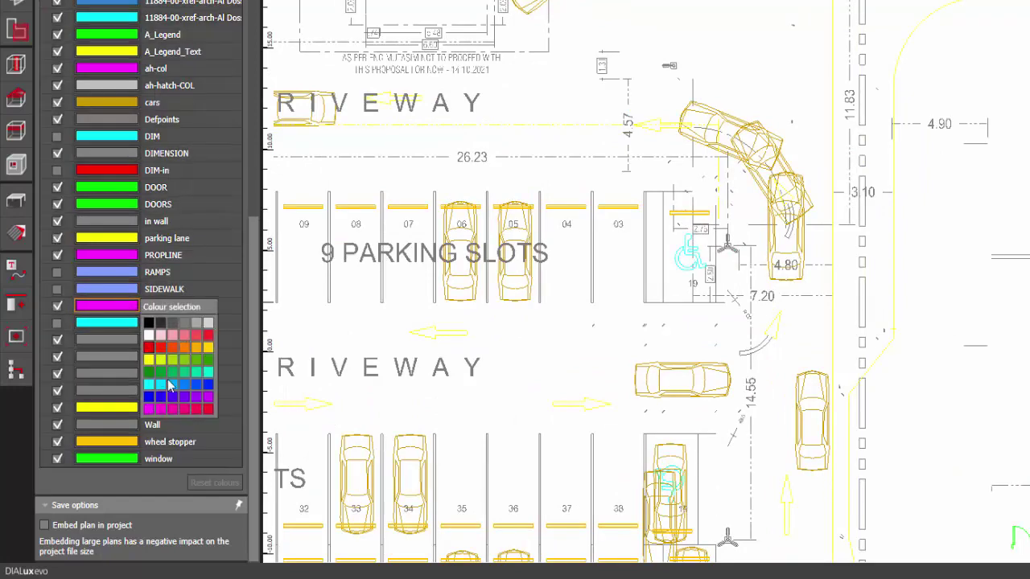
click(202, 386)
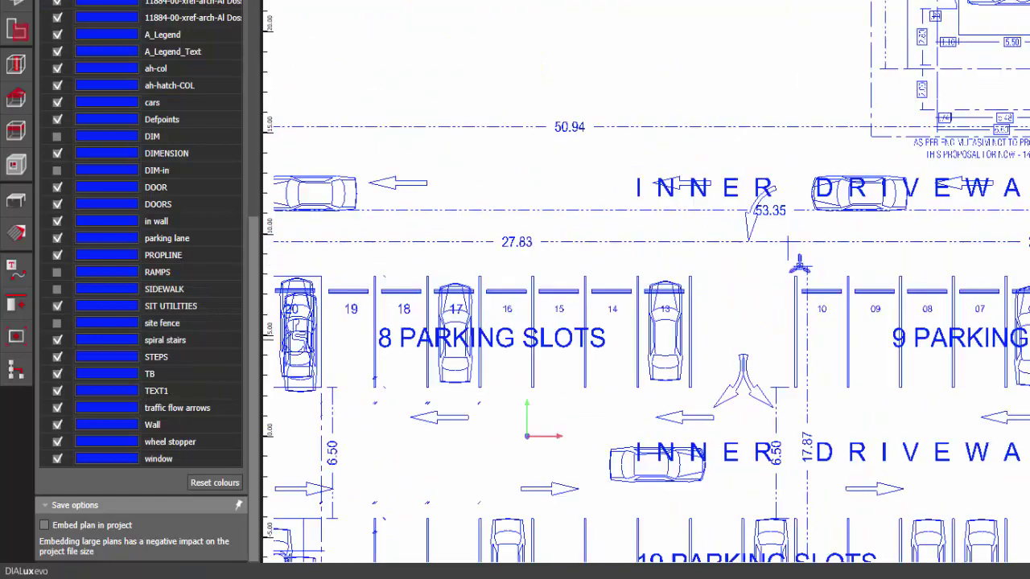
middle_drag(778, 342, 1029, 109)
middle_drag(747, 306, 906, 214)
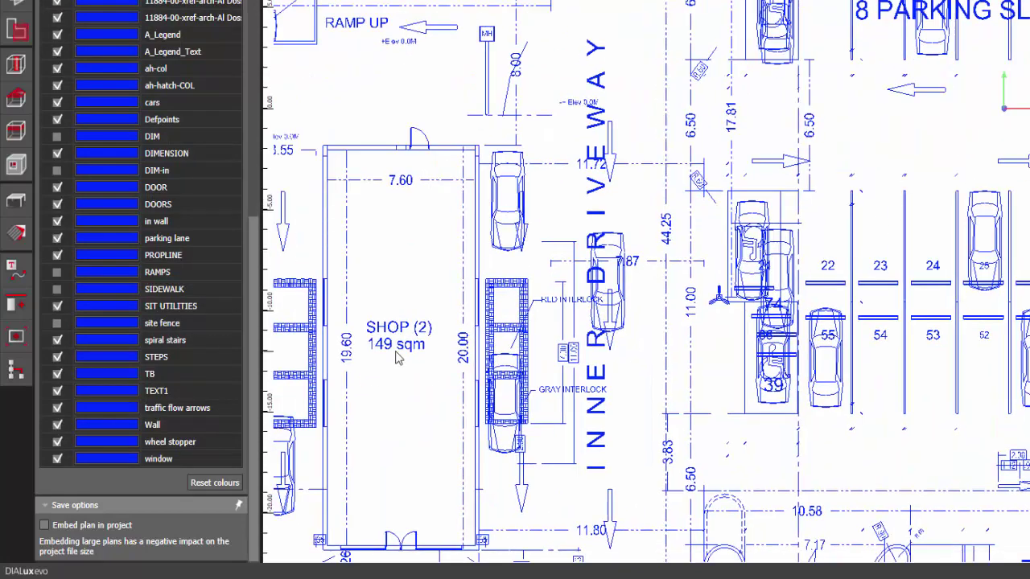
- Recolour all of the plan's layers red through the PROPLINE layer's colour and inspect the linework in the 3D view
click(127, 259)
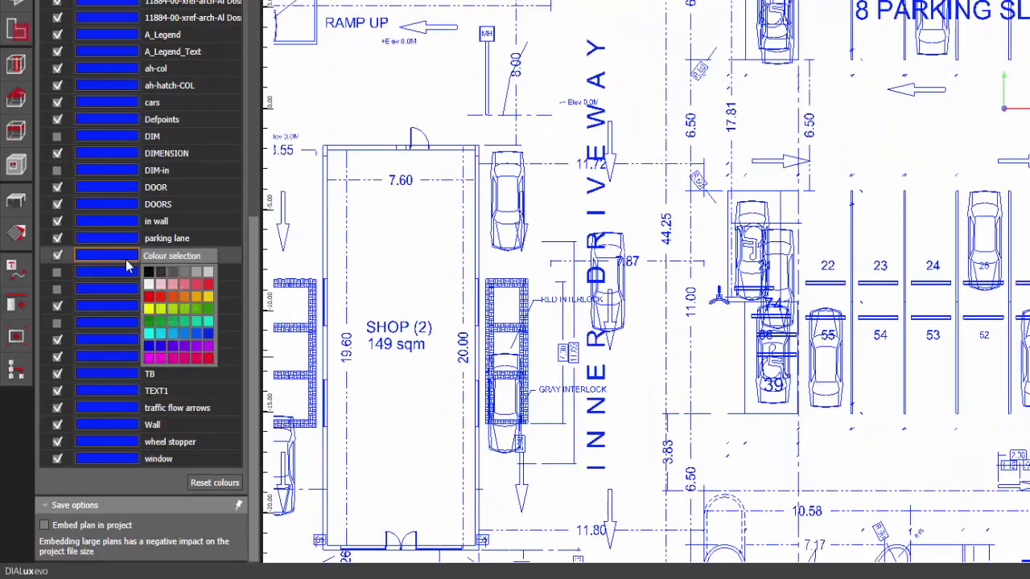
click(151, 298)
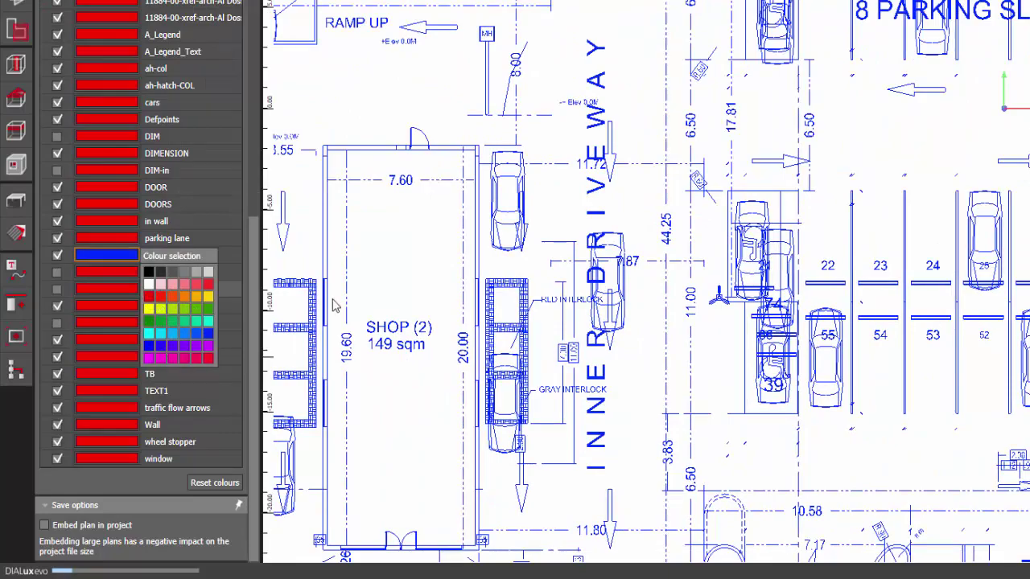
scroll(627, 250, down, 3)
middle_drag(690, 276, 703, 210)
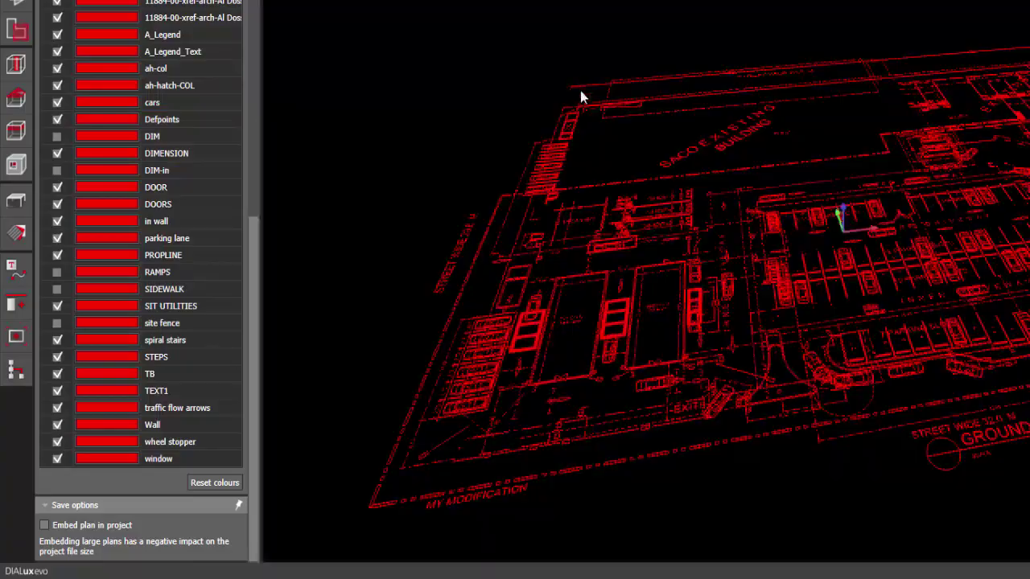
right_drag(580, 90, 539, 129)
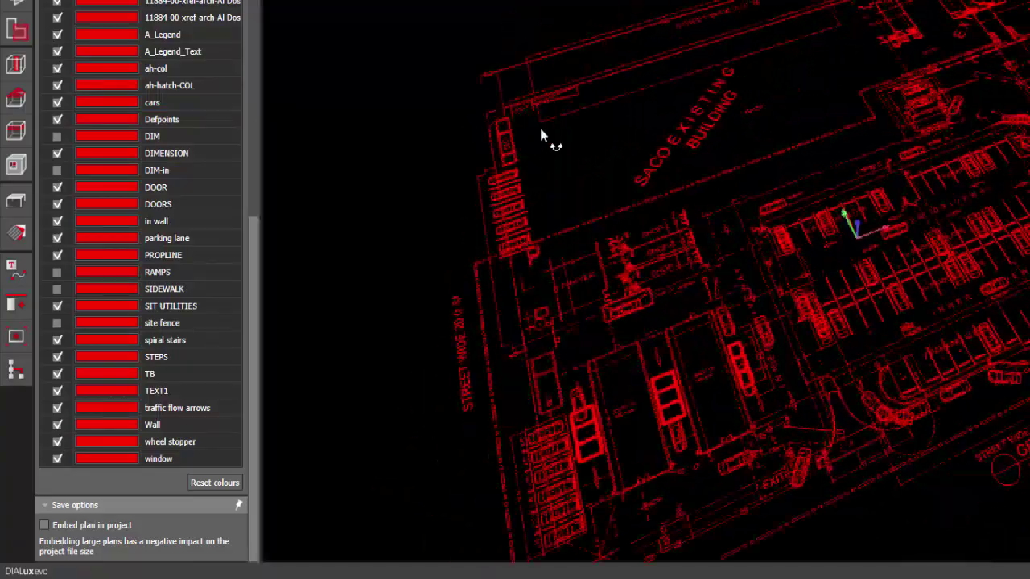
drag(540, 129, 560, 151)
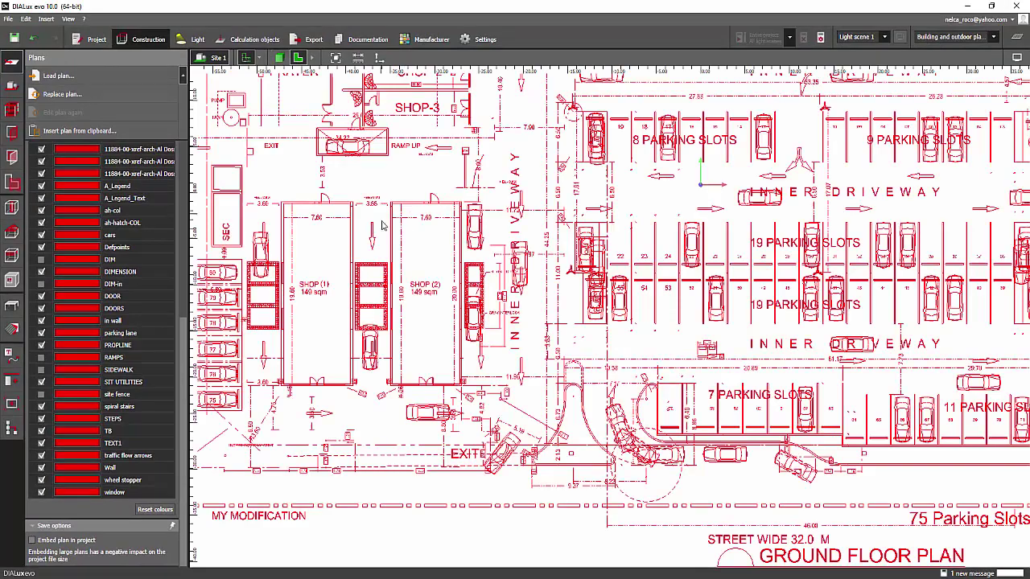
- Examine the red linework across the whole site in the floor plan view and display the plan in 3D
scroll(612, 322, down, 2)
scroll(612, 321, up, 1)
right_drag(454, 380, 337, 274)
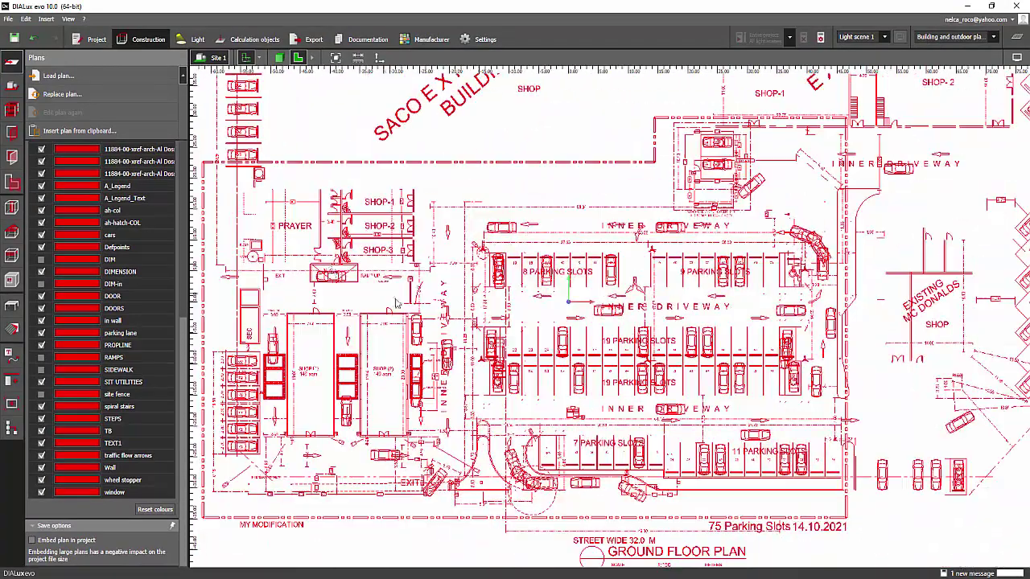
middle_drag(375, 253, 388, 317)
scroll(388, 317, down, 3)
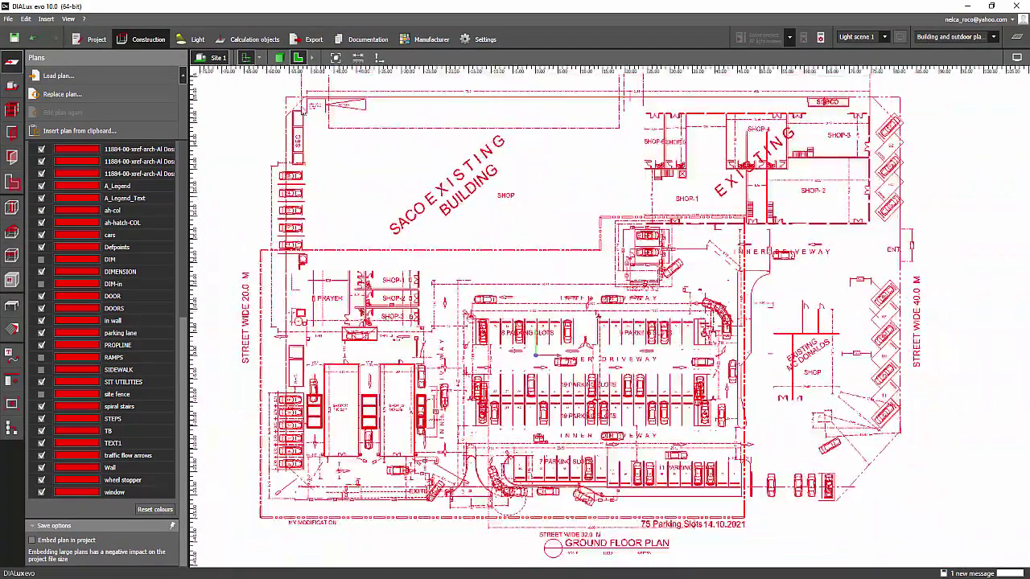
click(279, 60)
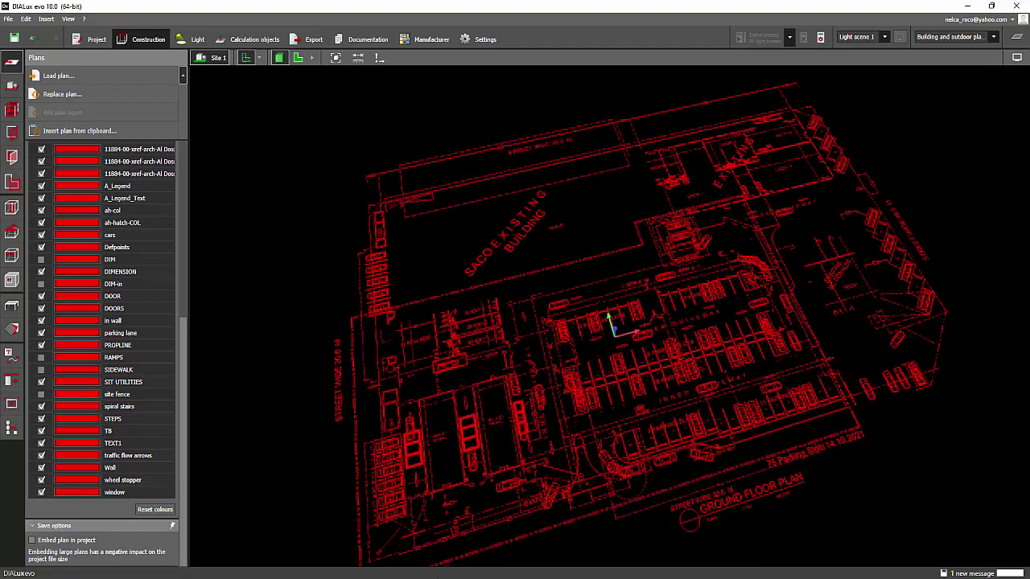
- Switch to YouTube in the browser and read the comment thread about imported CAD plans being hard to see
click(362, 535)
scroll(222, 412, down, 1)
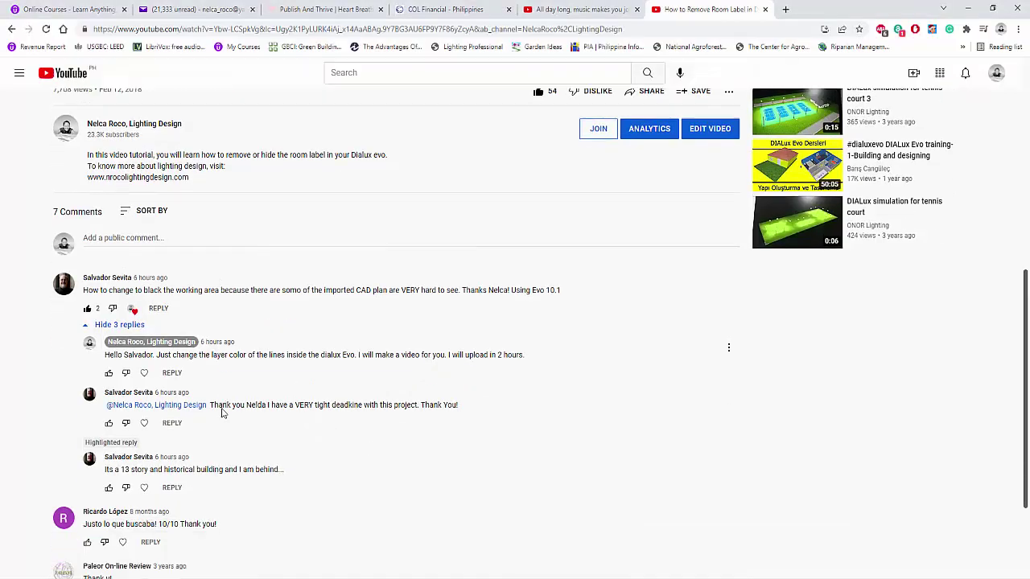
scroll(222, 412, down, 1)
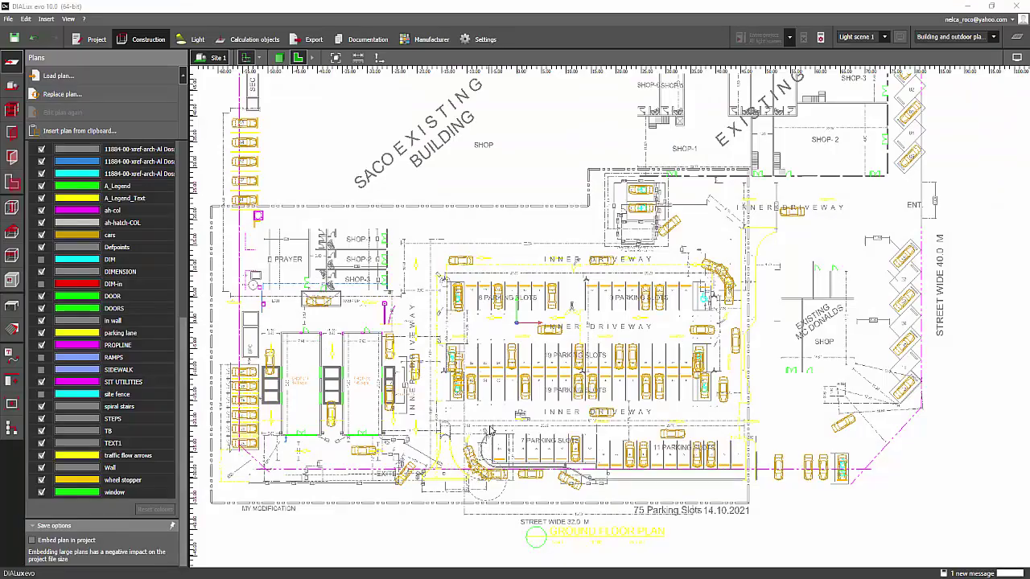
scroll(499, 427, down, 2)
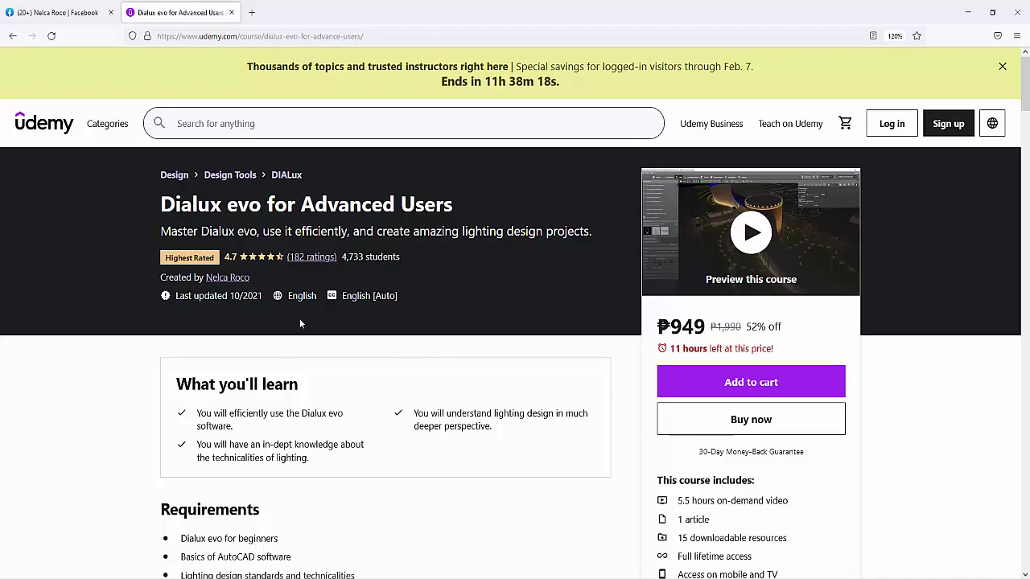
- Look through the Udemy page of the Dialux evo for Advanced Users course, including its curriculum and related courses
scroll(334, 344, down, 4)
scroll(344, 354, up, 4)
scroll(344, 355, down, 12)
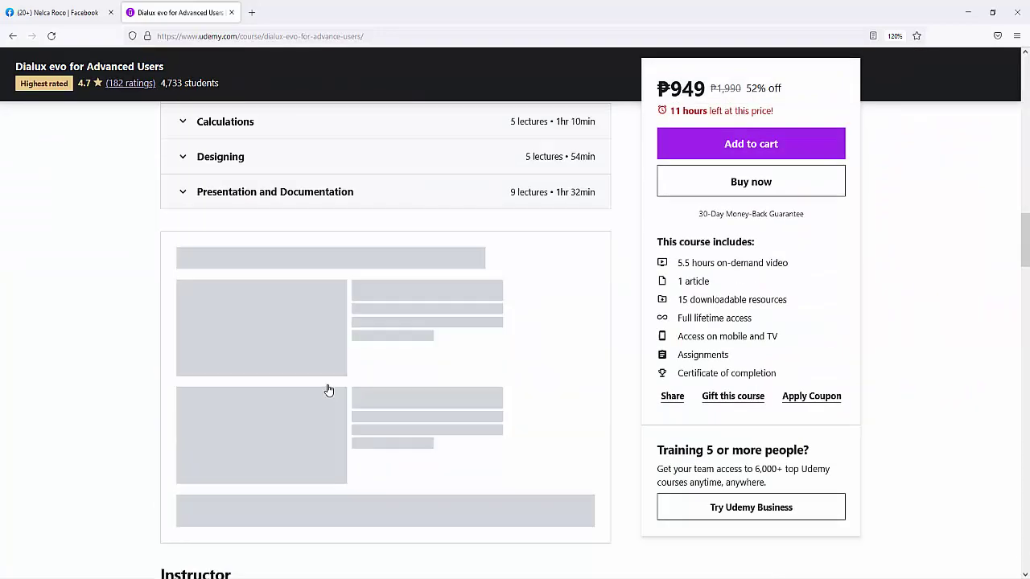
scroll(328, 390, up, 8)
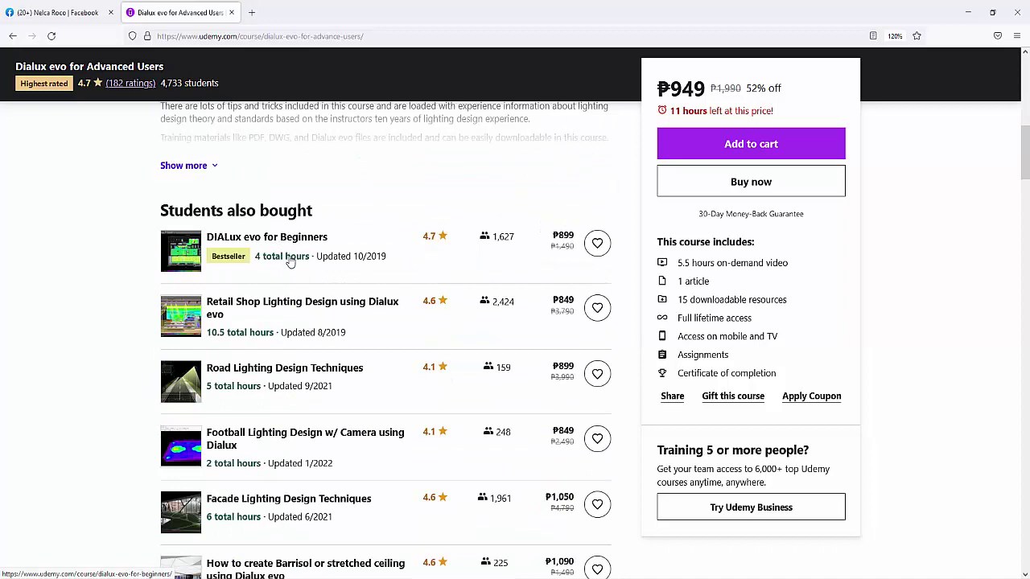
- Browse the instructor's Udemy profile and the list of lighting design courses offered there
scroll(293, 297, down, 10)
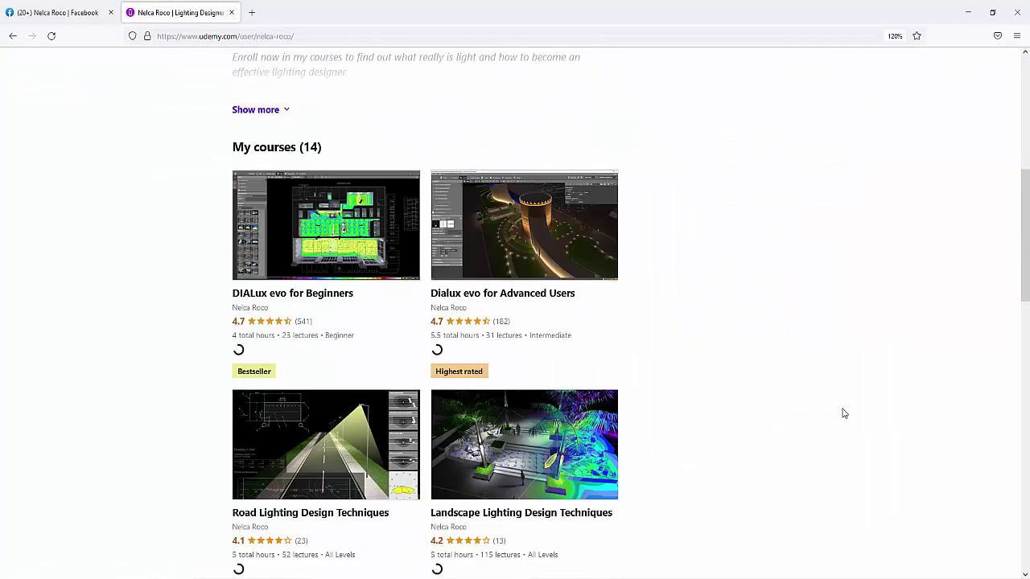
scroll(844, 414, up, 5)
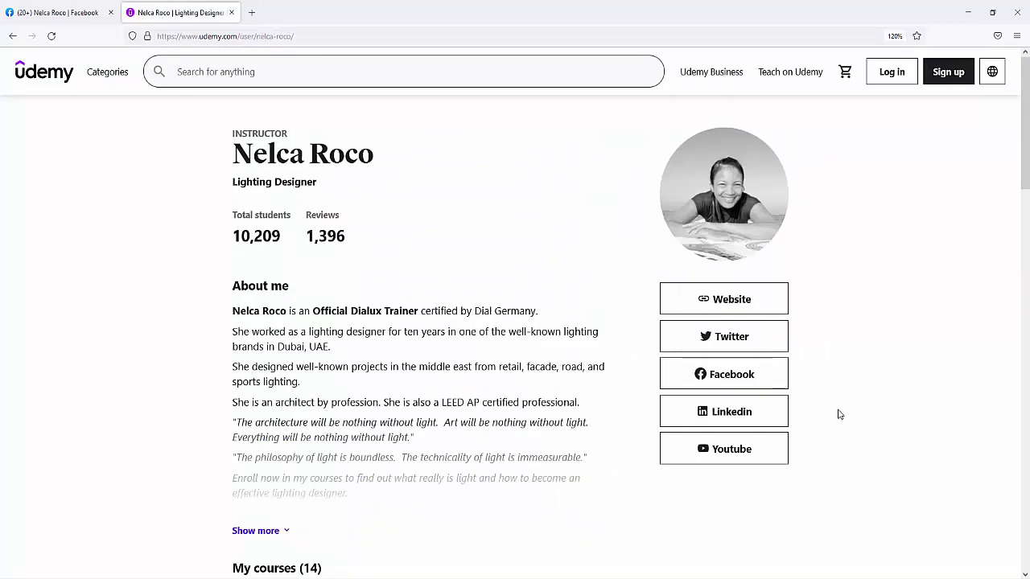
scroll(839, 414, down, 7)
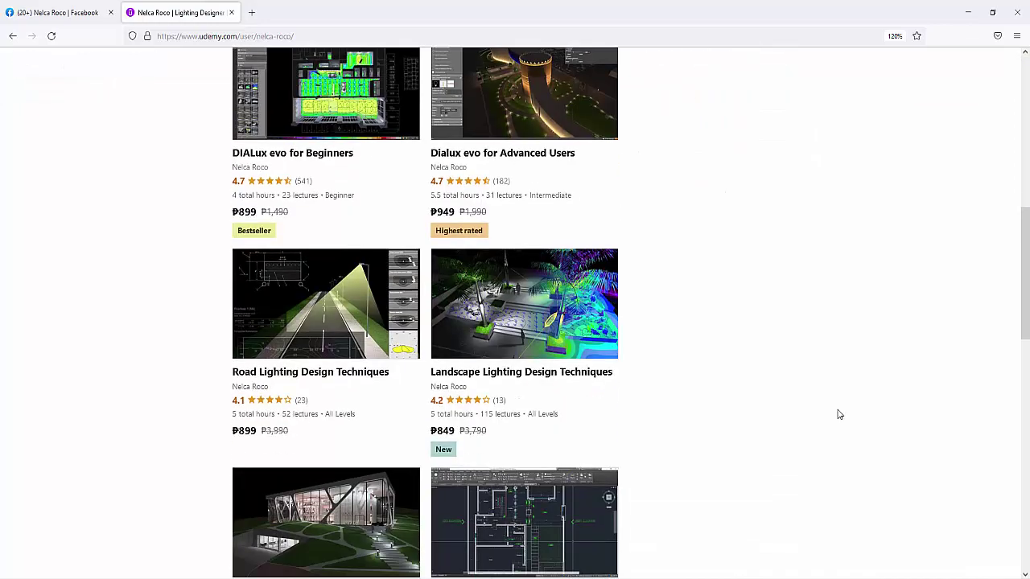
scroll(839, 415, down, 9)
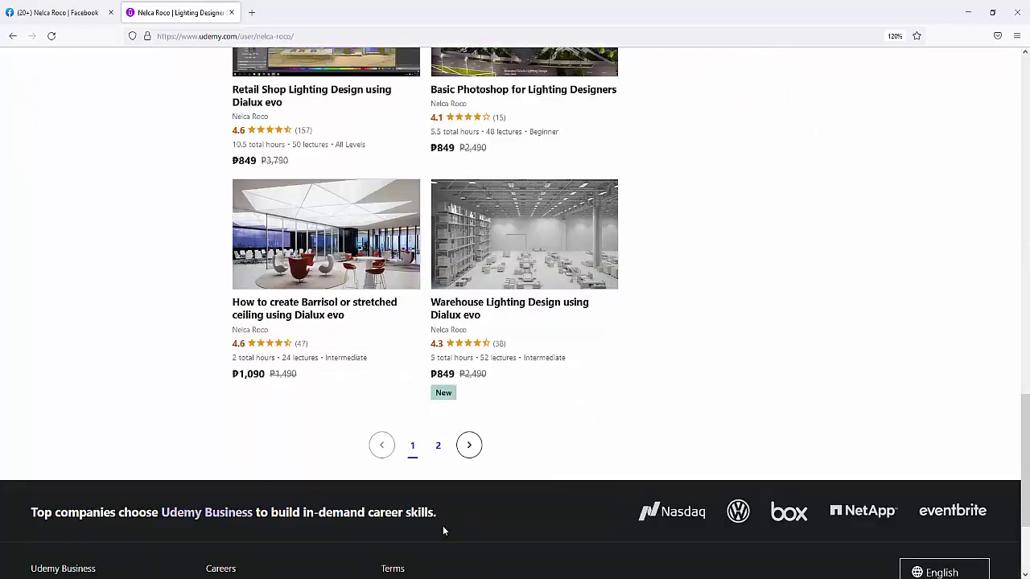
scroll(531, 443, up, 6)
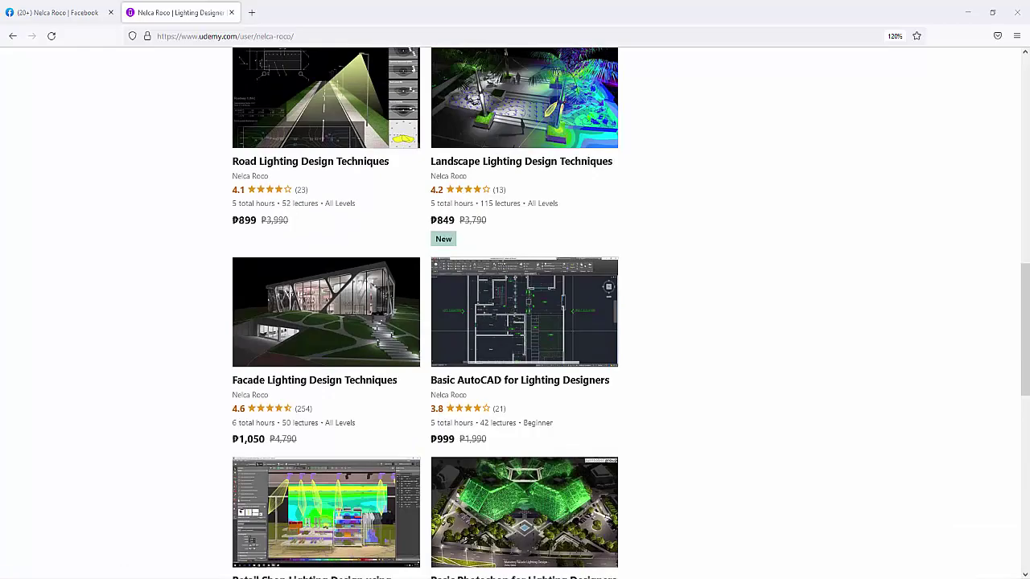